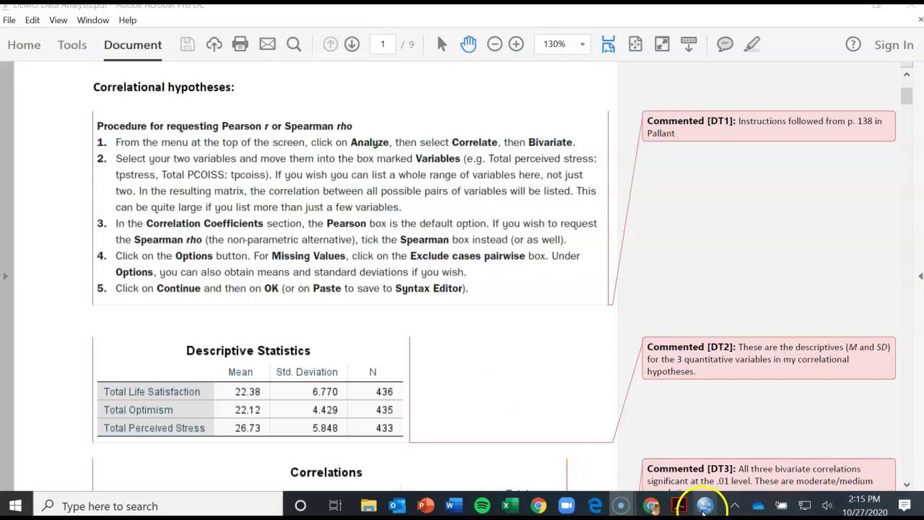
Switch to the survey.sav data set in SPSS Statistics and open the Descriptives analysis.
mouse_move(703, 507)
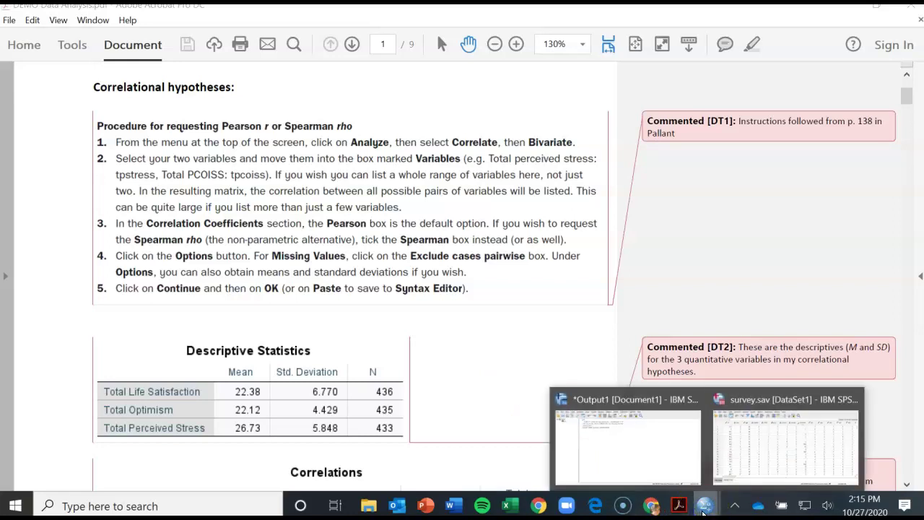
left_click(758, 457)
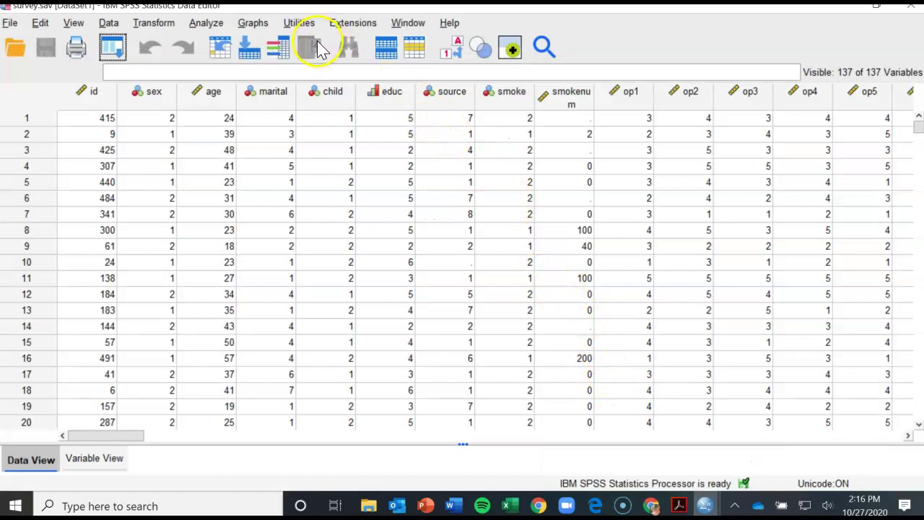
left_click(210, 28)
left_click(209, 24)
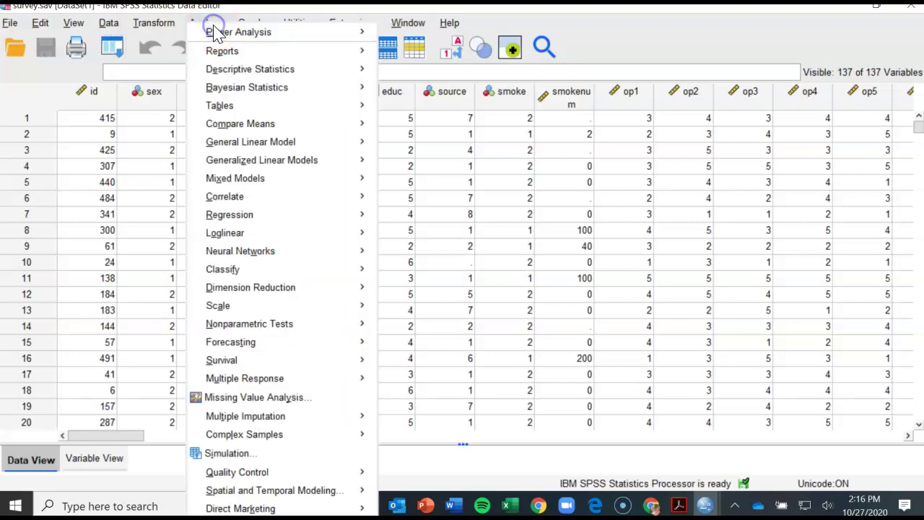
left_click(257, 69)
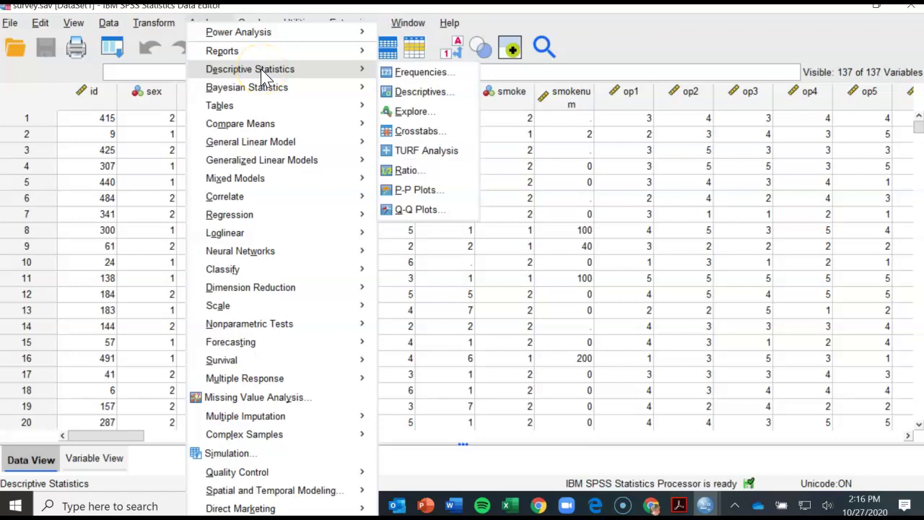
left_click(430, 99)
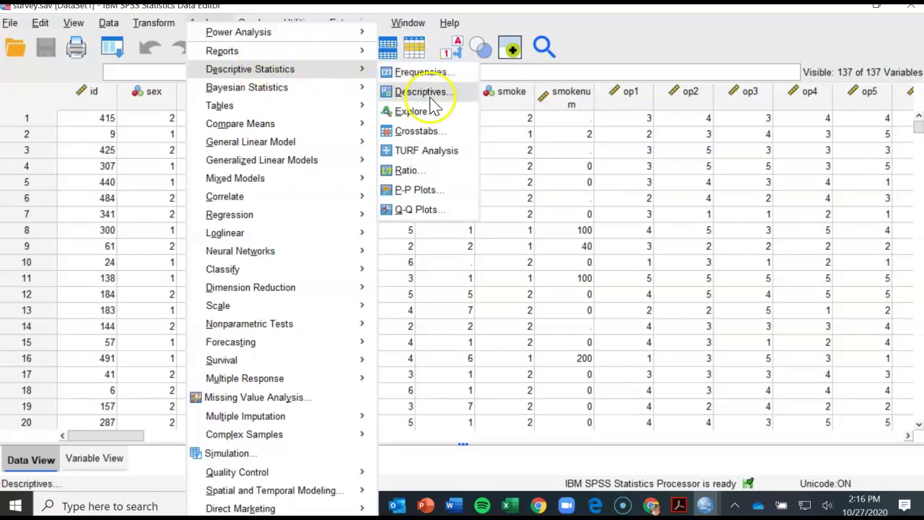
left_click(430, 97)
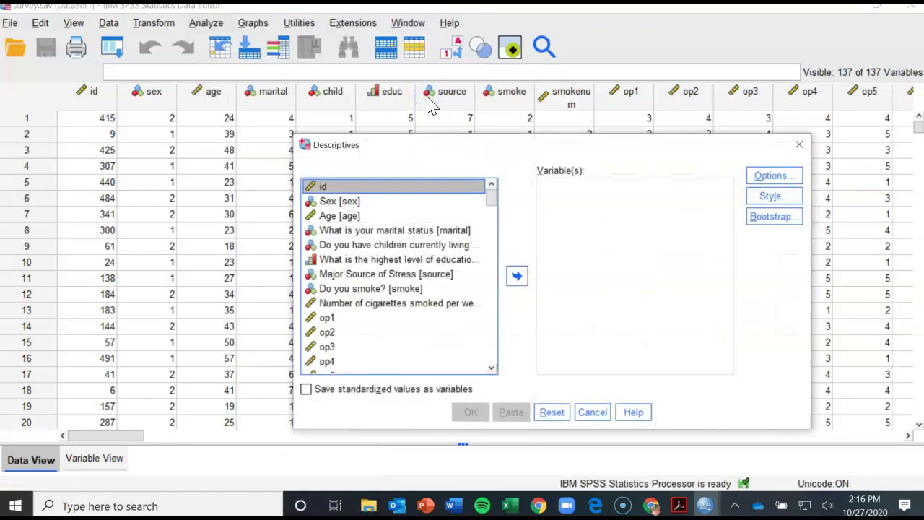
Set Total Optimism, Total Life Satisfaction and Total Perceived Stress as the variables for Descriptives, taking id out of the selection.
scroll(392, 332, "down", 10)
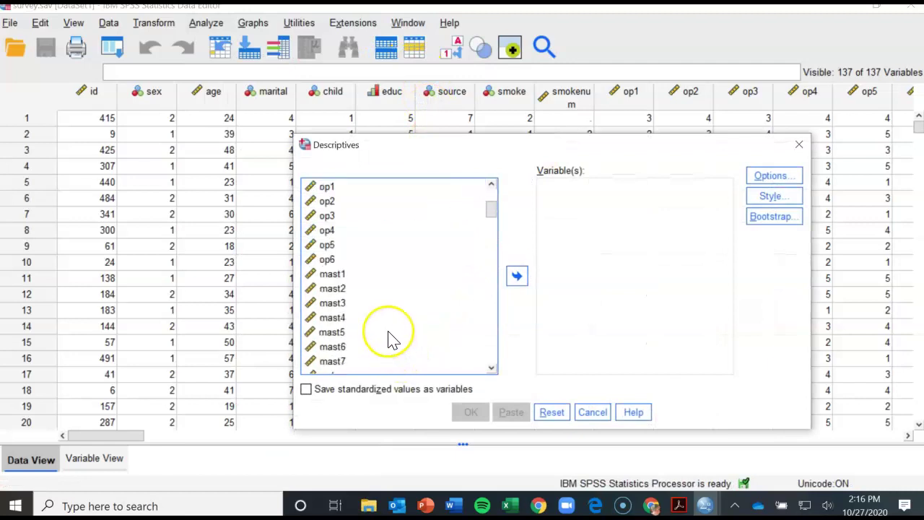
scroll(390, 338, "down", 12)
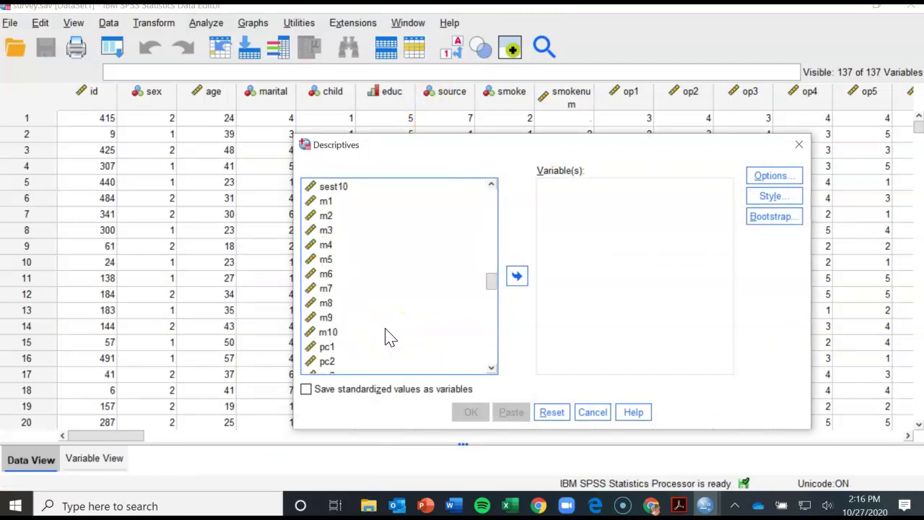
scroll(389, 338, "down", 12)
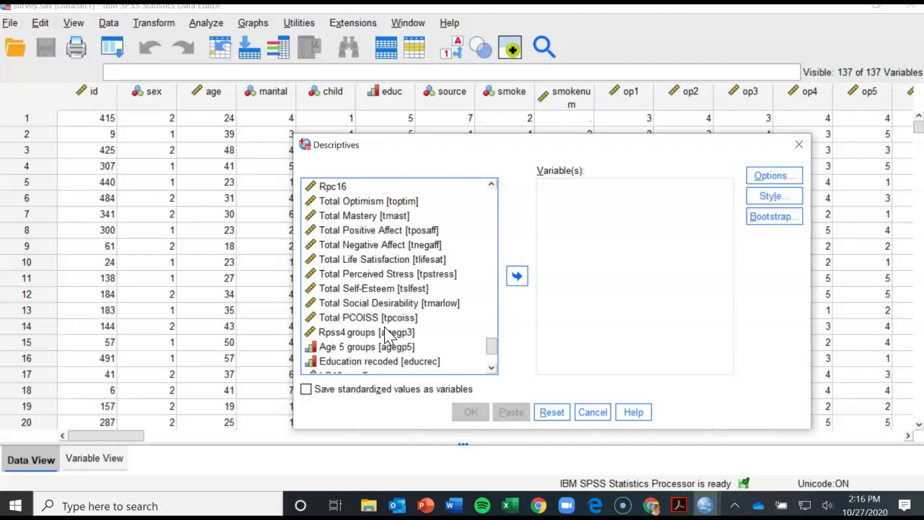
left_click(375, 203)
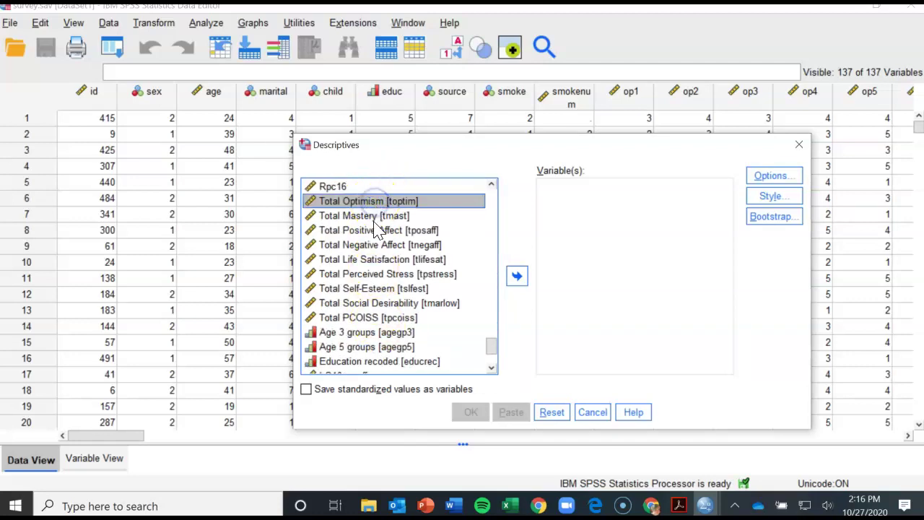
left_click(364, 259, "ctrl")
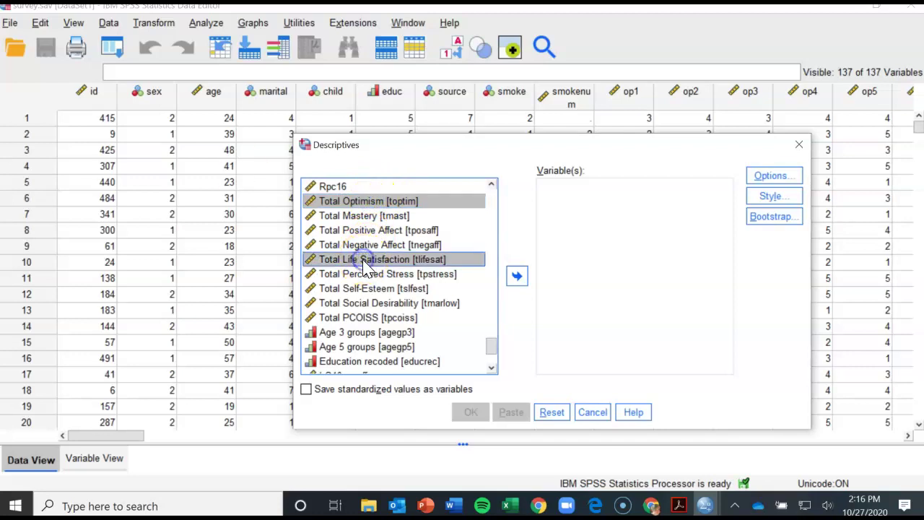
left_click(375, 277, "ctrl")
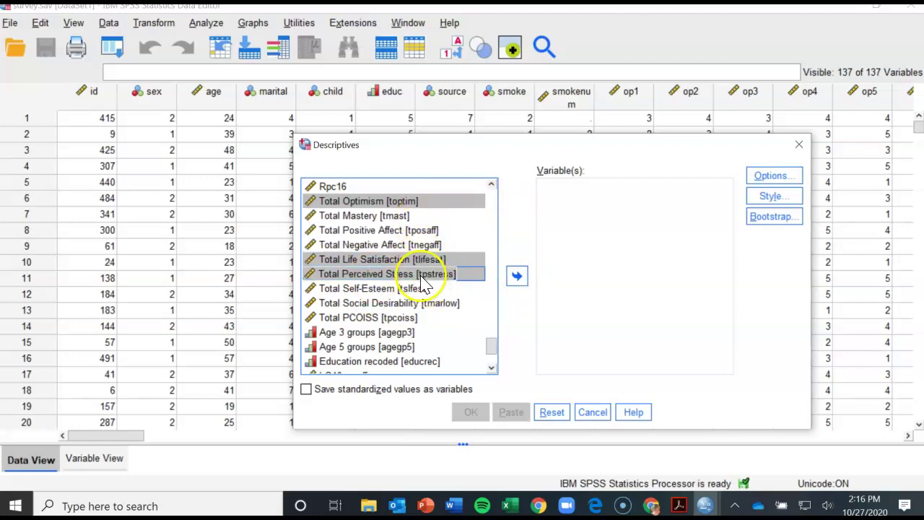
left_click(522, 281)
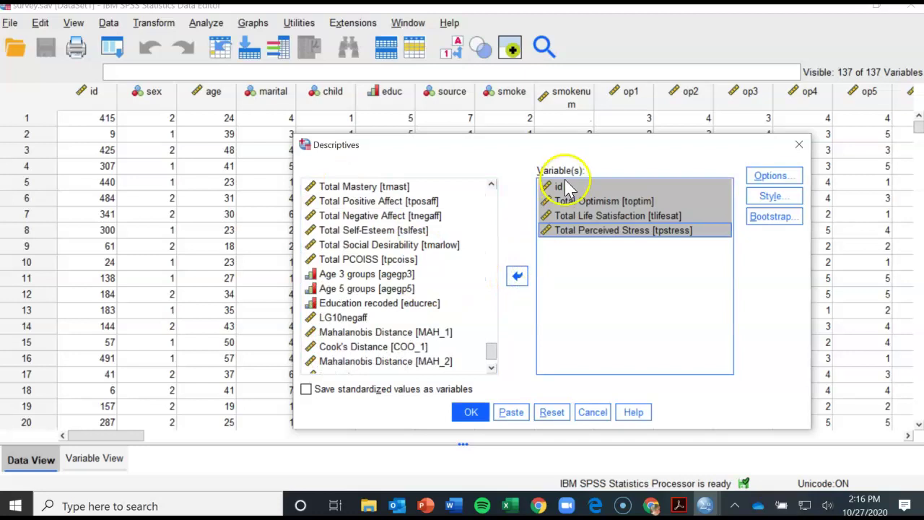
left_click(560, 187)
left_click(518, 276)
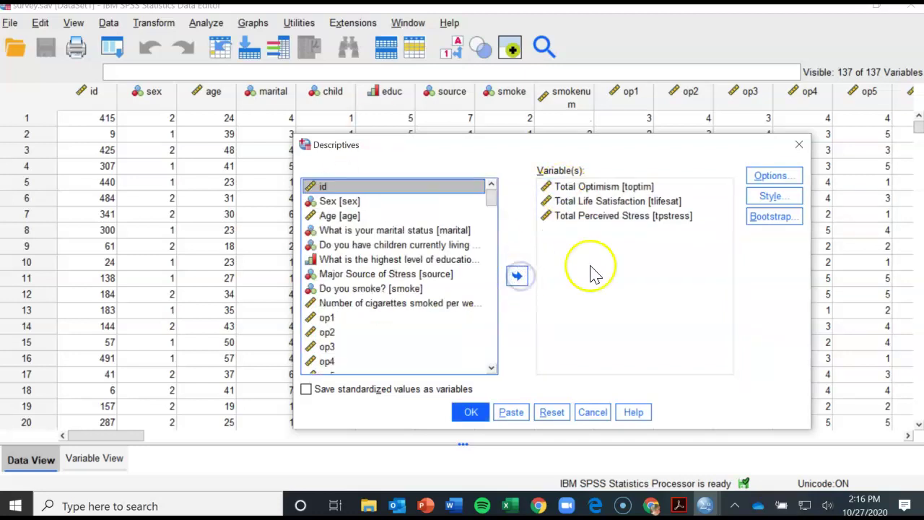
Run the descriptives with mean, standard deviation, minimum and maximum, and maximize the output window.
left_click(769, 180)
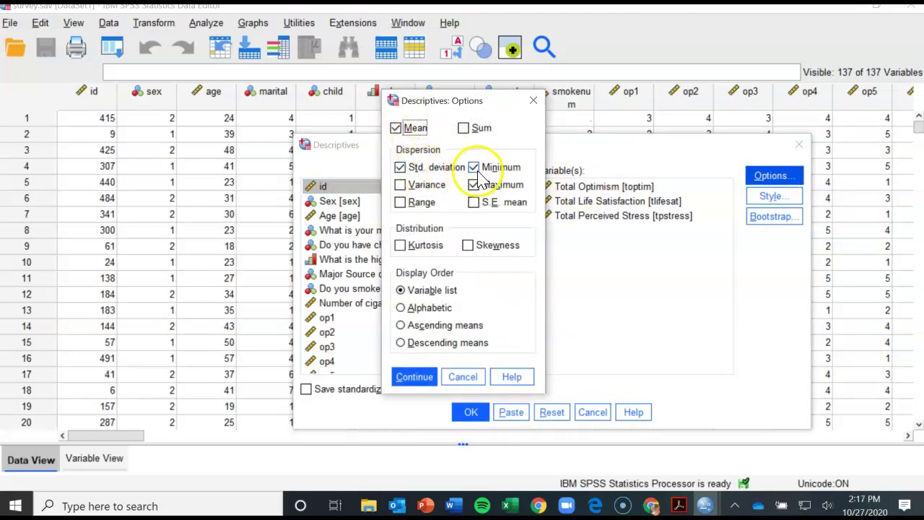
left_click(415, 377)
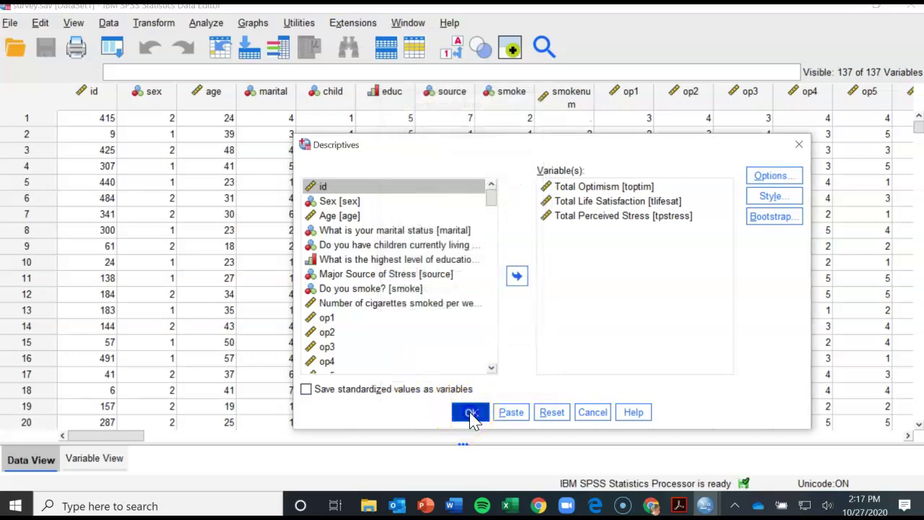
left_click(471, 415)
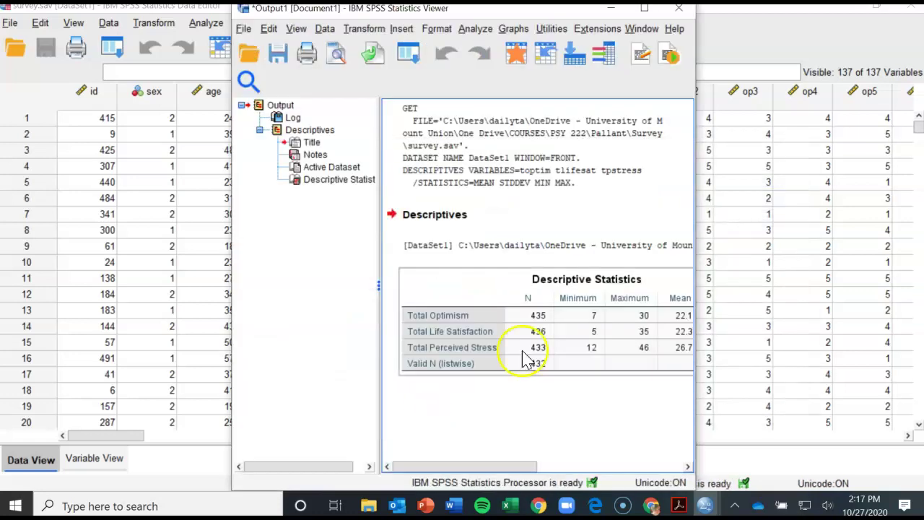
left_click(644, 8)
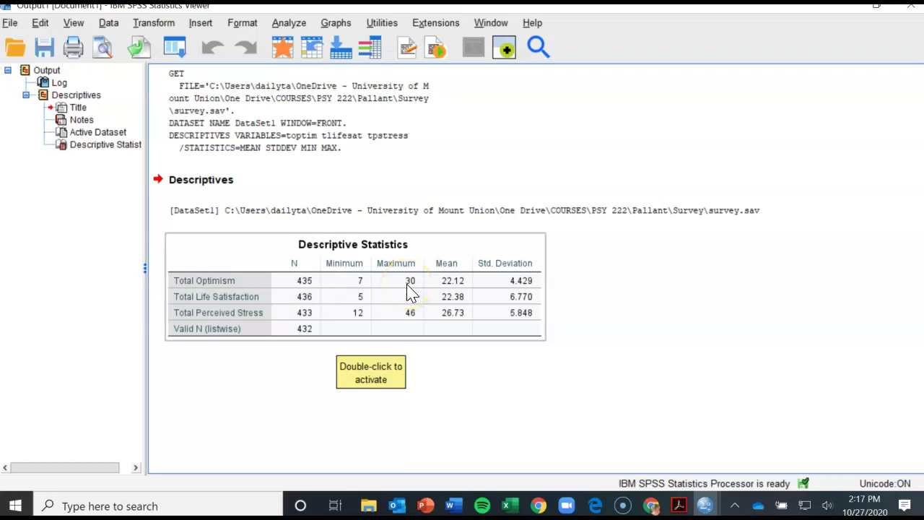
left_click(574, 291)
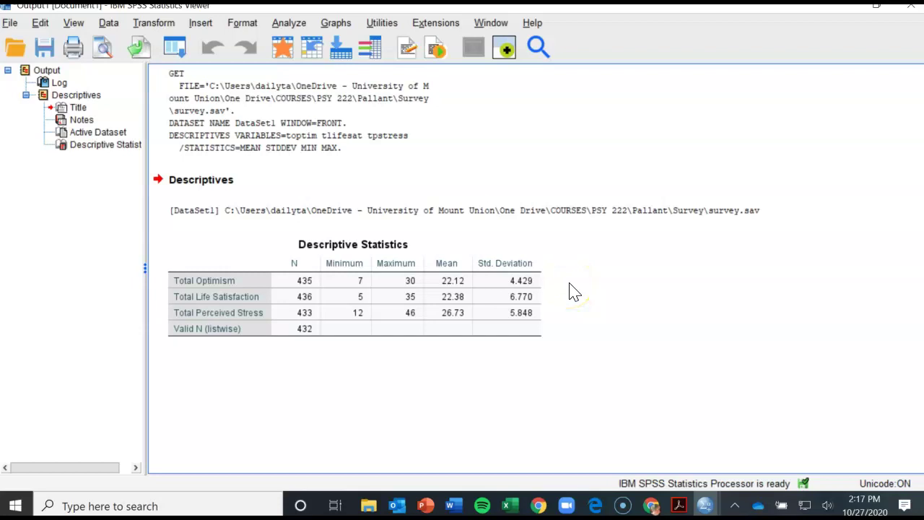
Return to the survey.sav data and open the Bivariate Correlations analysis.
left_click(837, 10)
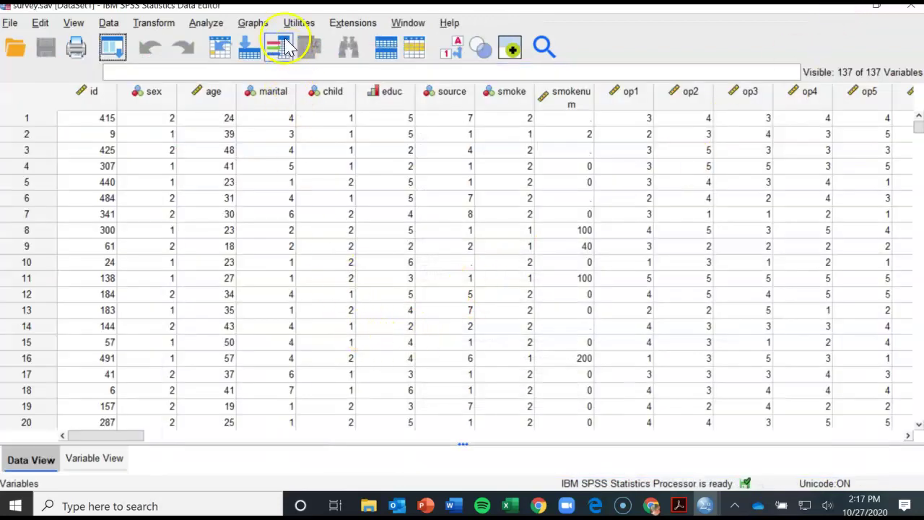
left_click(205, 23)
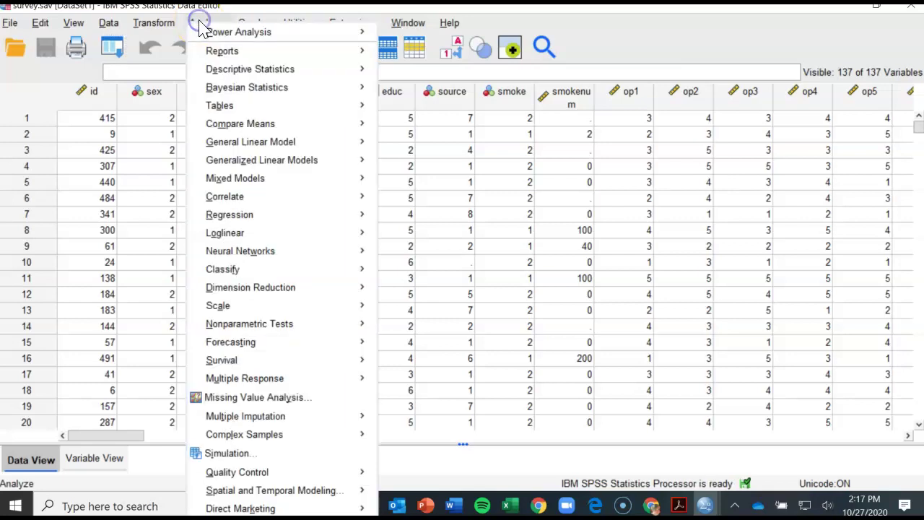
mouse_move(261, 223)
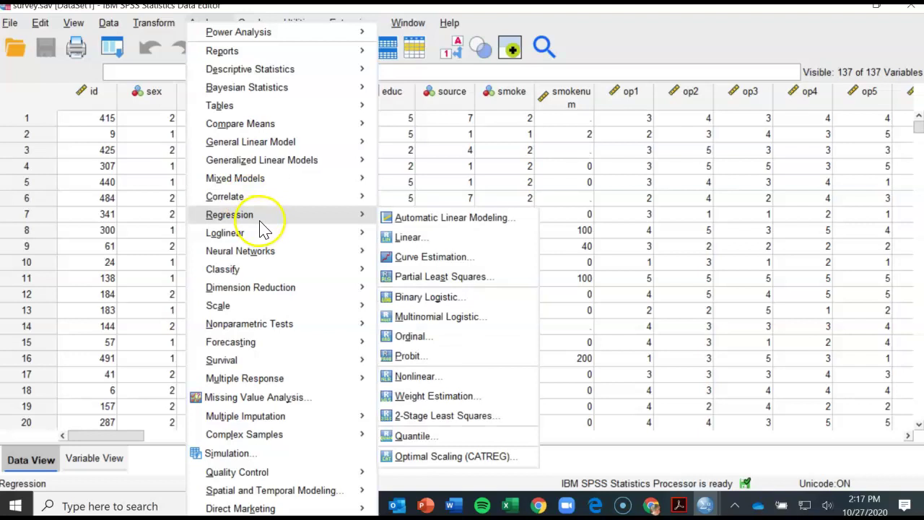
mouse_move(280, 205)
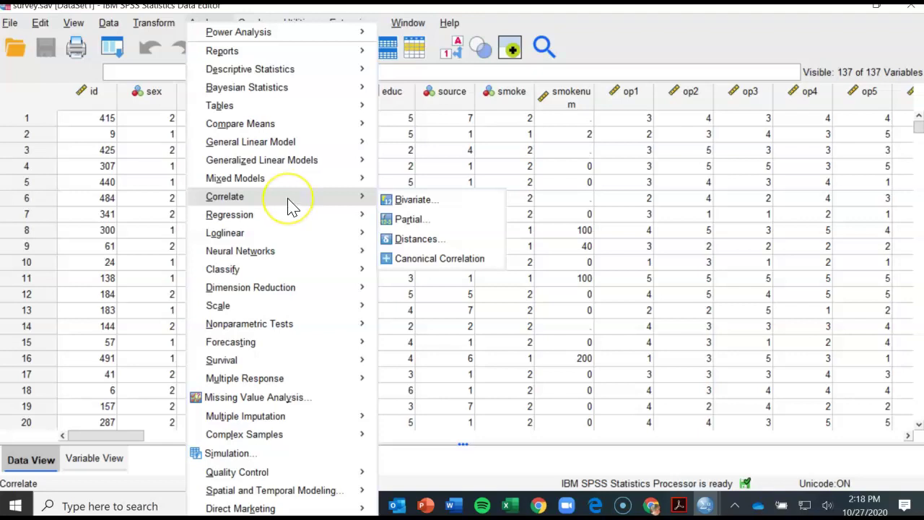
left_click(415, 202)
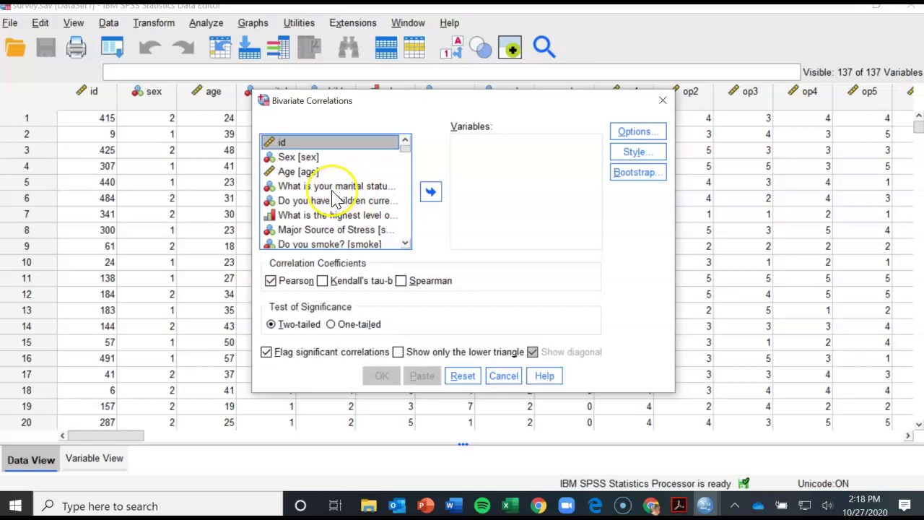
Add Total Life Satisfaction, Total Optimism and Total Perceived Stress, in that order, as the variables to correlate.
scroll(333, 198, "down", 20)
scroll(333, 198, "down", 20)
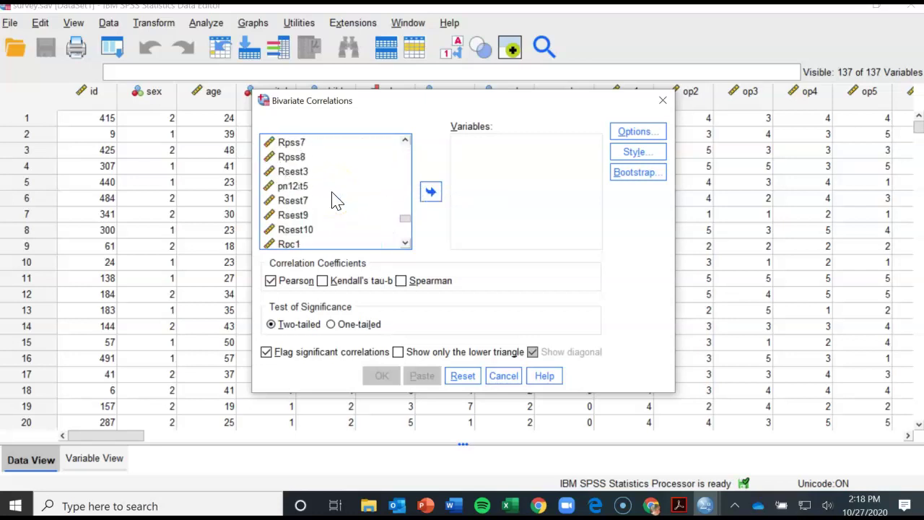
scroll(336, 201, "down", 7)
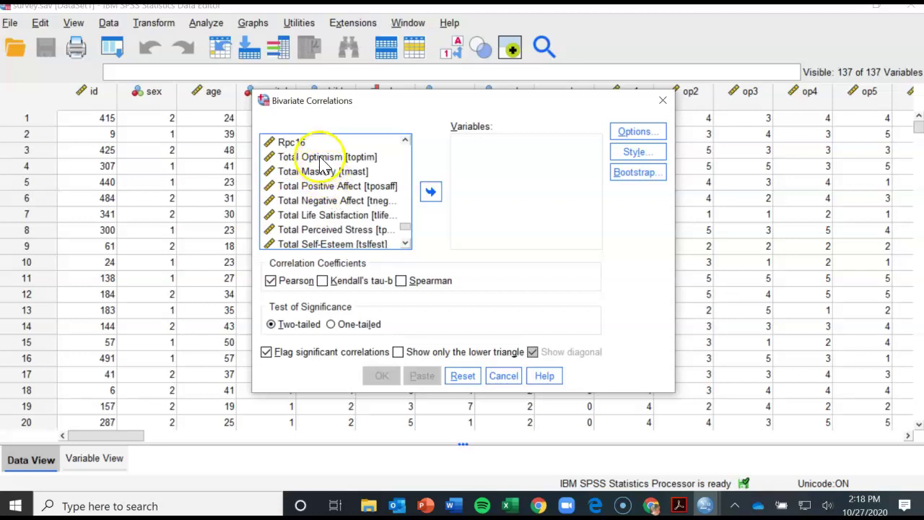
left_click(321, 214)
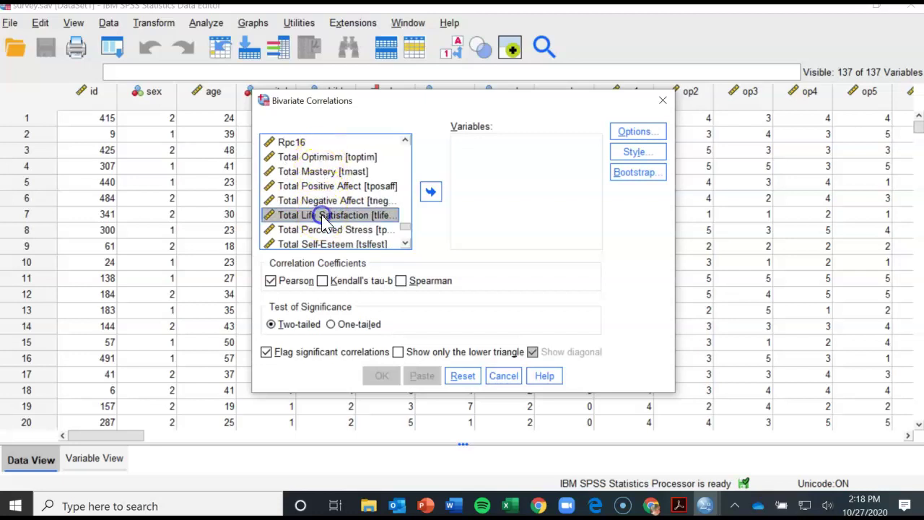
left_click(430, 191)
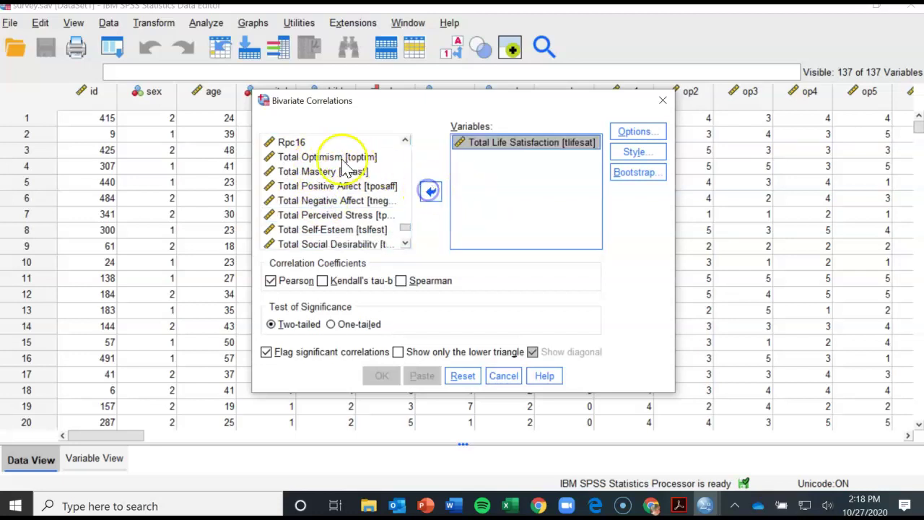
left_click(329, 158)
left_click(430, 191)
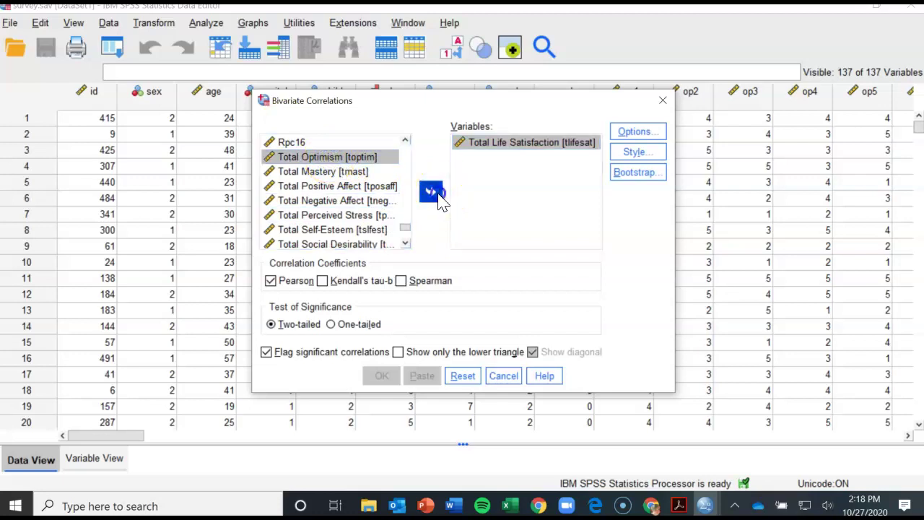
left_click(339, 200)
left_click(431, 192)
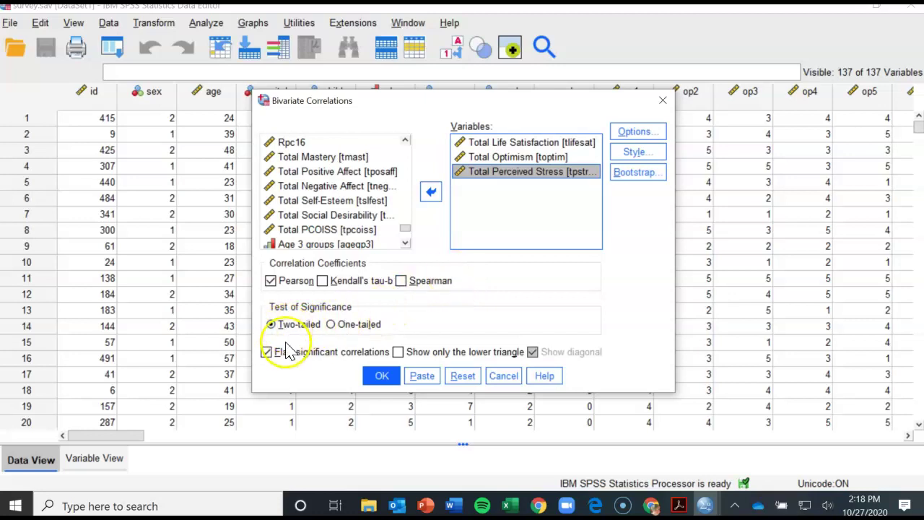
Run the two-tailed Pearson correlations with means and standard deviations included and cases excluded pairwise, and maximize the output window.
left_click(625, 137)
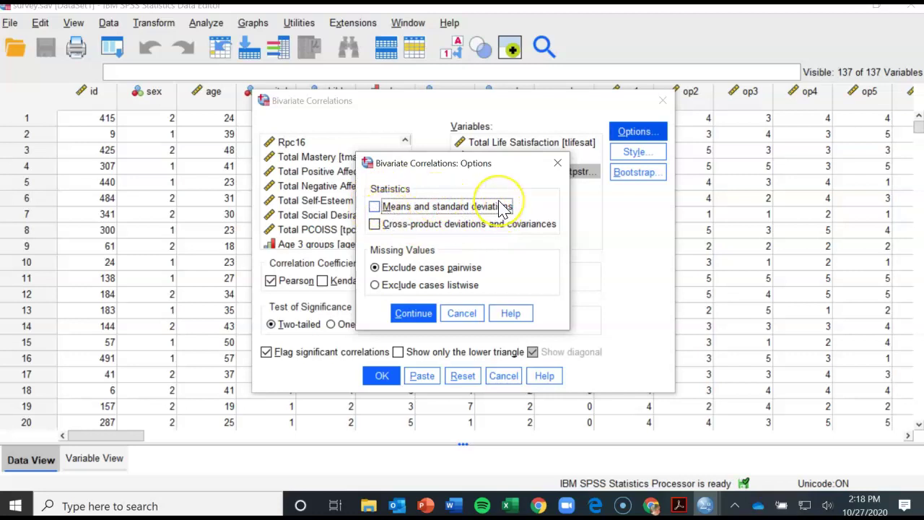
left_click(375, 206)
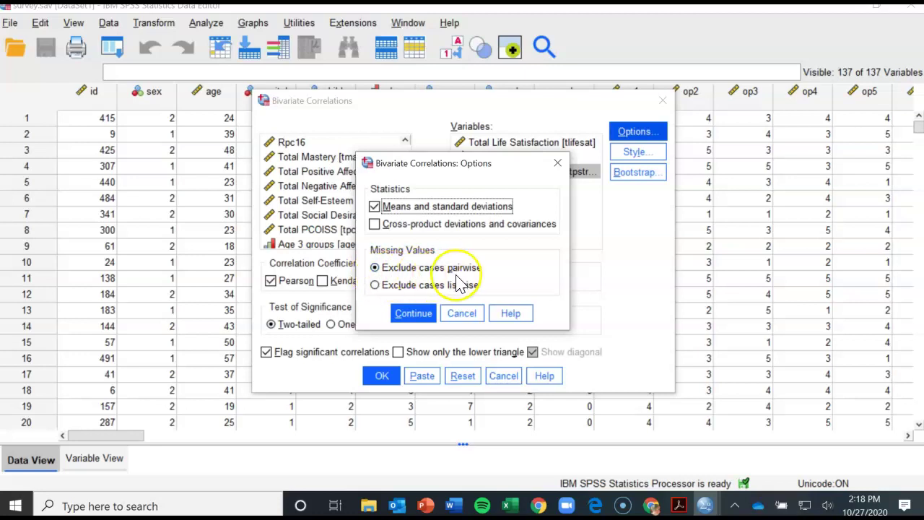
left_click(424, 317)
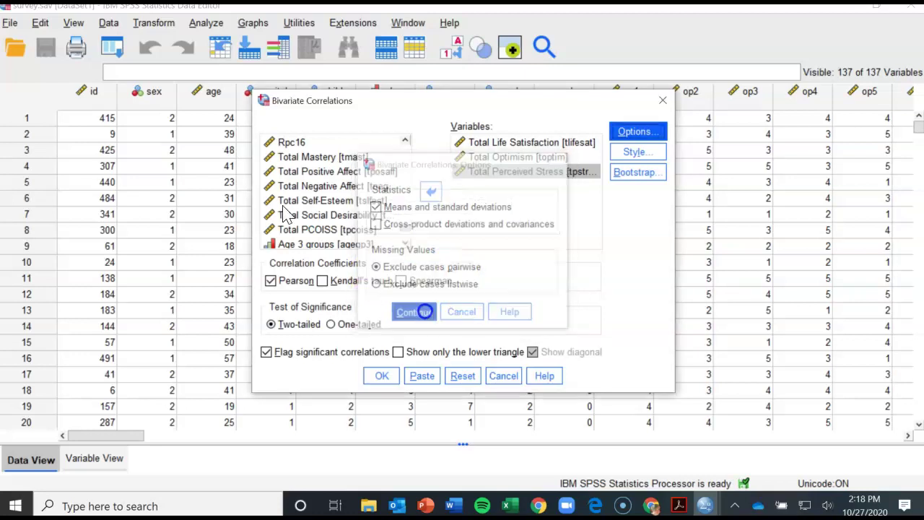
left_click(383, 376)
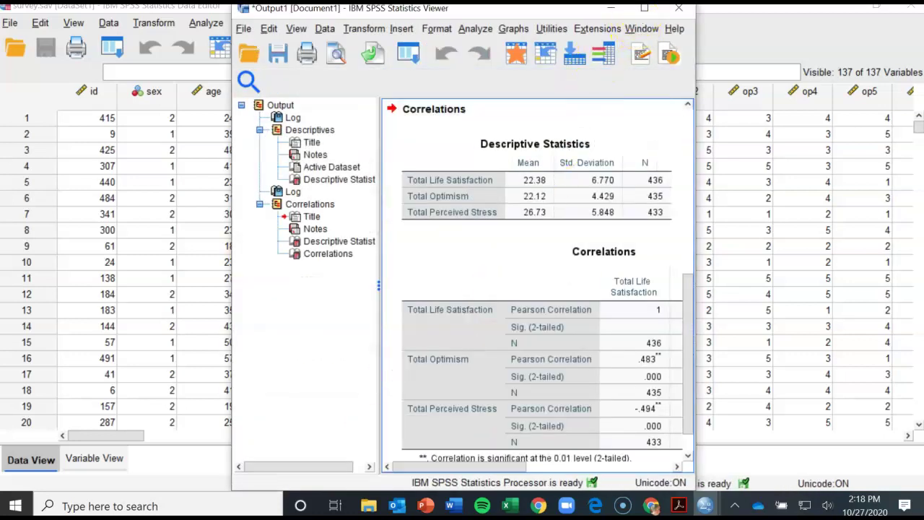
left_click(644, 7)
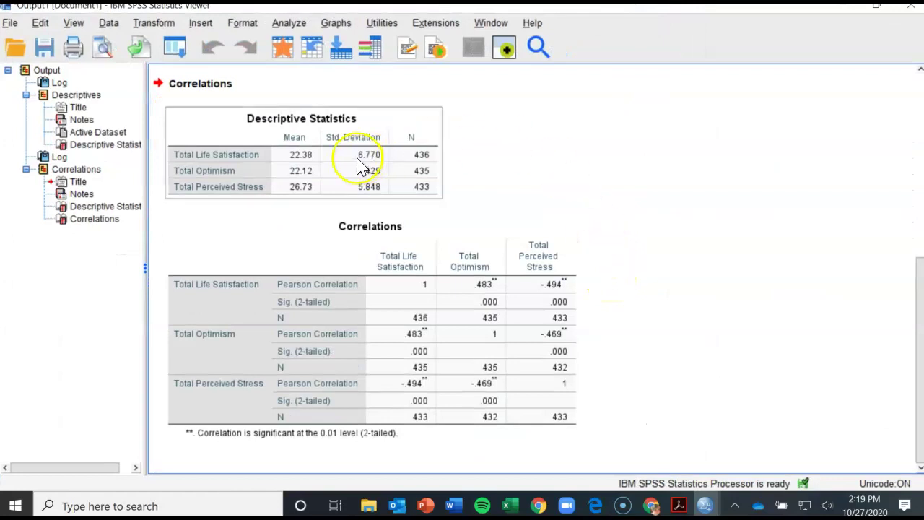
Compare the means and standard deviations in the correlation output with those in the earlier Descriptives table.
left_click(373, 190)
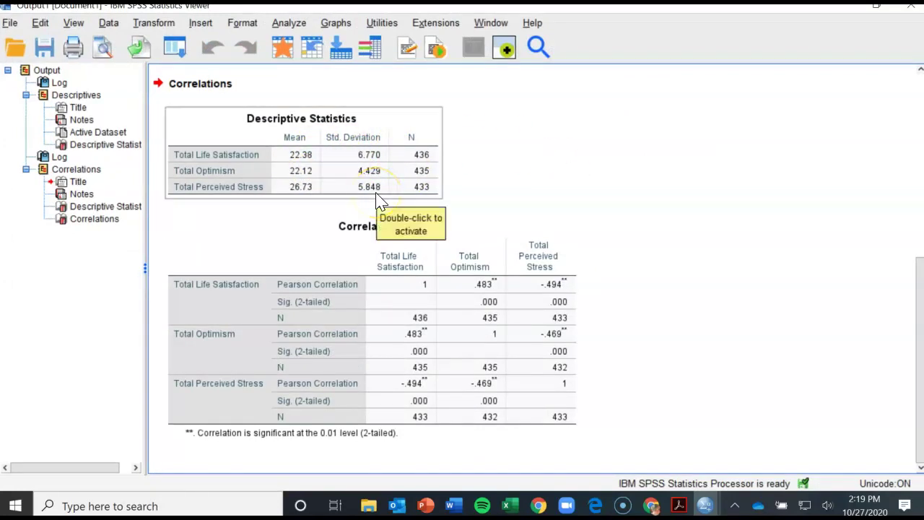
left_click(478, 212)
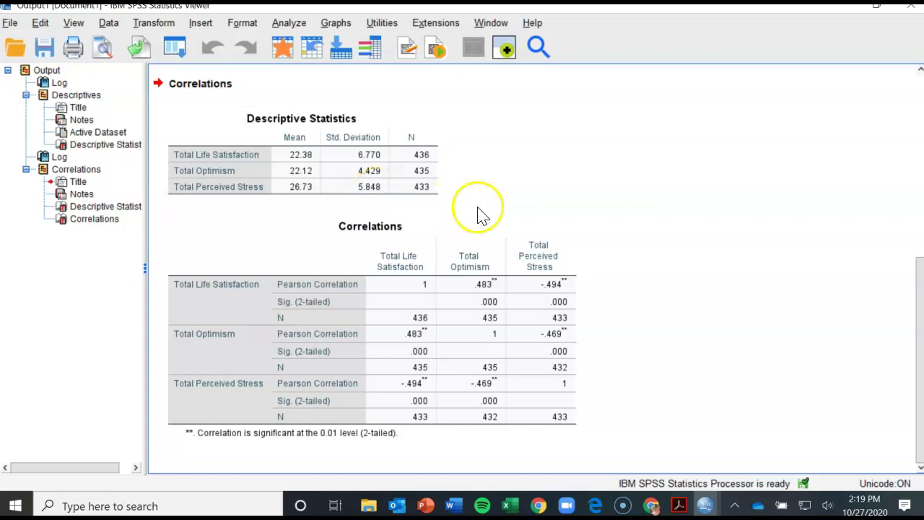
scroll(485, 217, "up", 5)
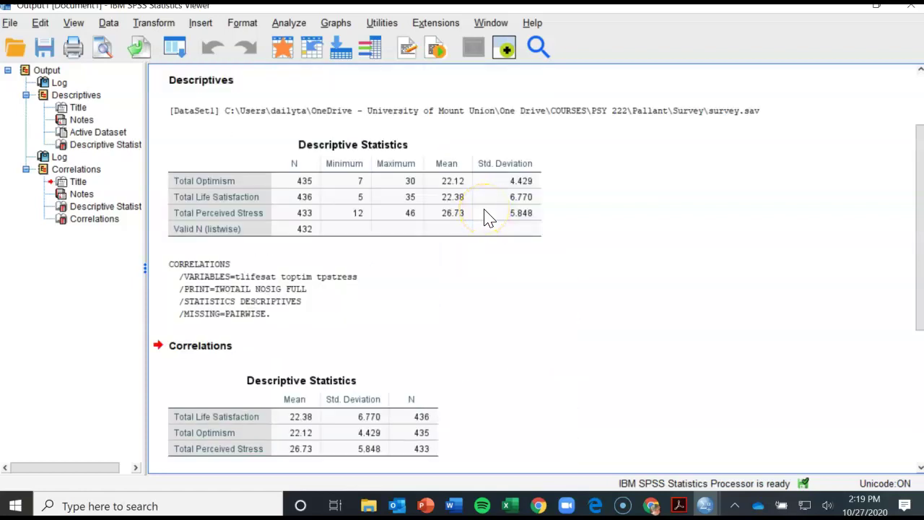
scroll(485, 216, "down", 5)
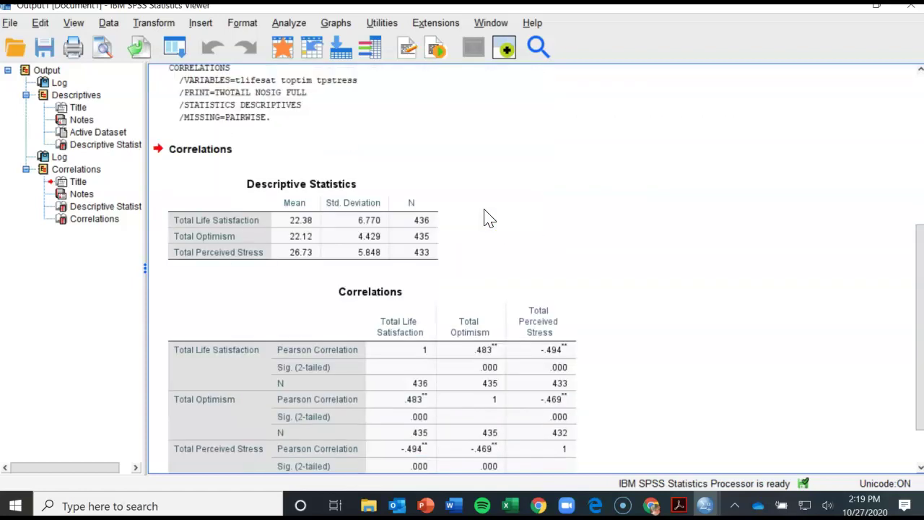
Examine the Pearson correlations, significance values and N for each pair of variables in the Correlations matrix.
left_click(516, 248)
left_click(658, 292)
left_click(644, 328)
left_click(544, 364)
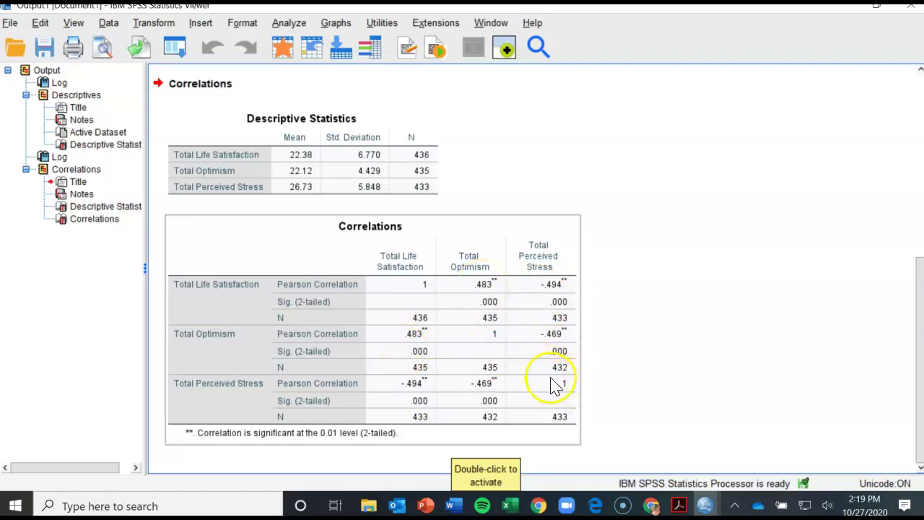
left_click(588, 393)
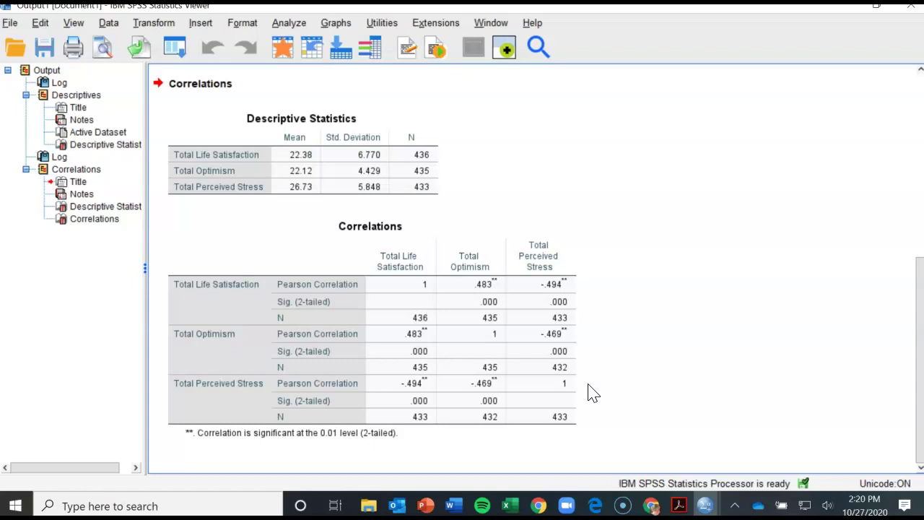
left_click(646, 370)
left_click(422, 369)
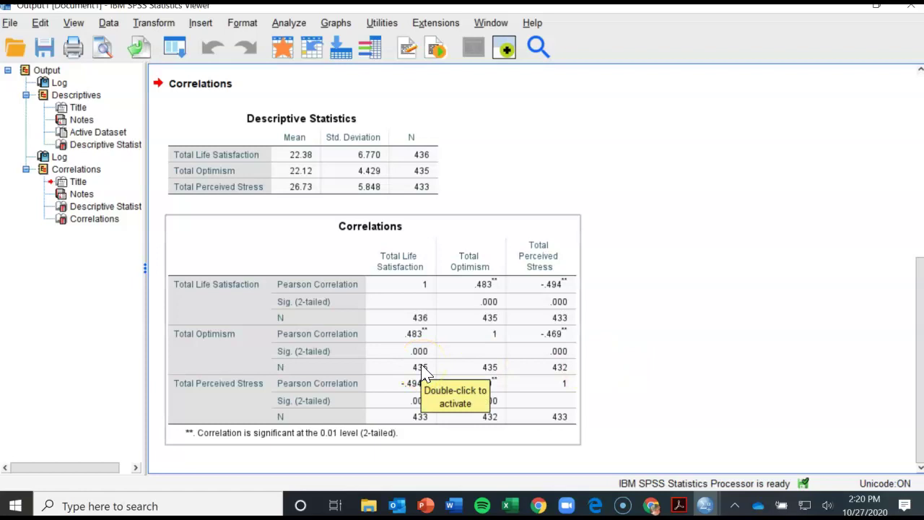
left_click(442, 372)
left_click(707, 329)
left_click(795, 303)
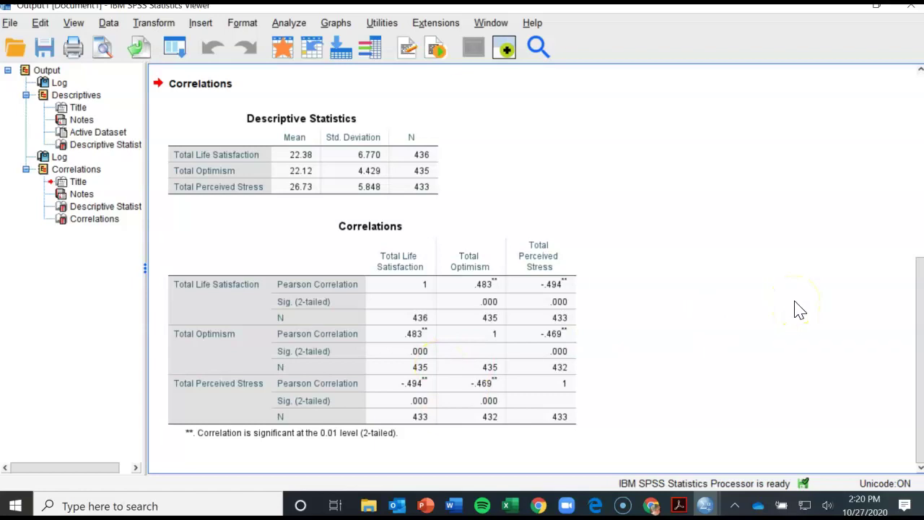
Minimize the SPSS output and data windows and review the Pearson procedure in DEMO Data Analysis.pdf in Adobe Acrobat.
left_click(850, 8)
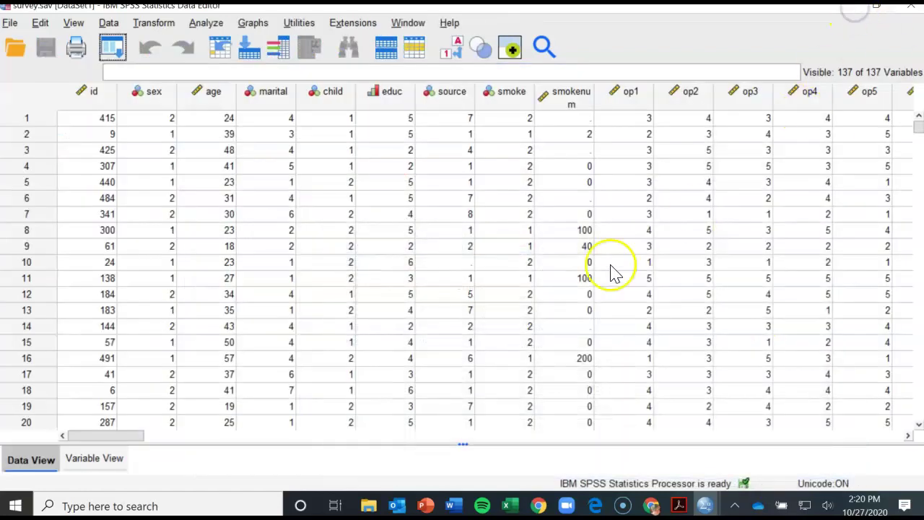
left_click(853, 11)
scroll(383, 345, "down", 2)
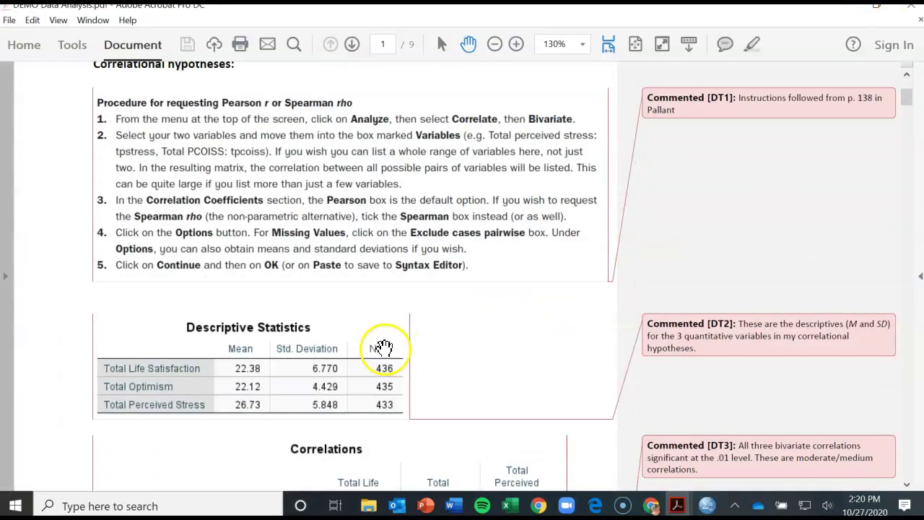
scroll(383, 347, "down", 2)
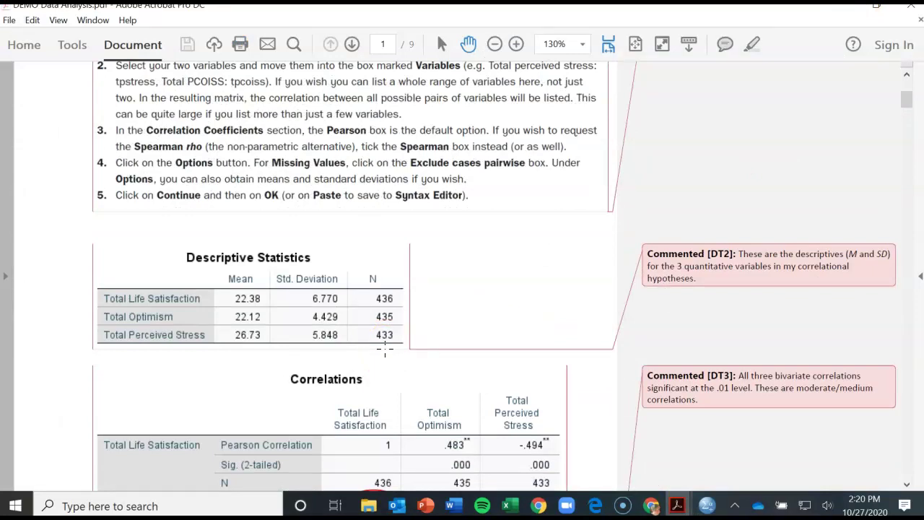
scroll(384, 351, "up", 2)
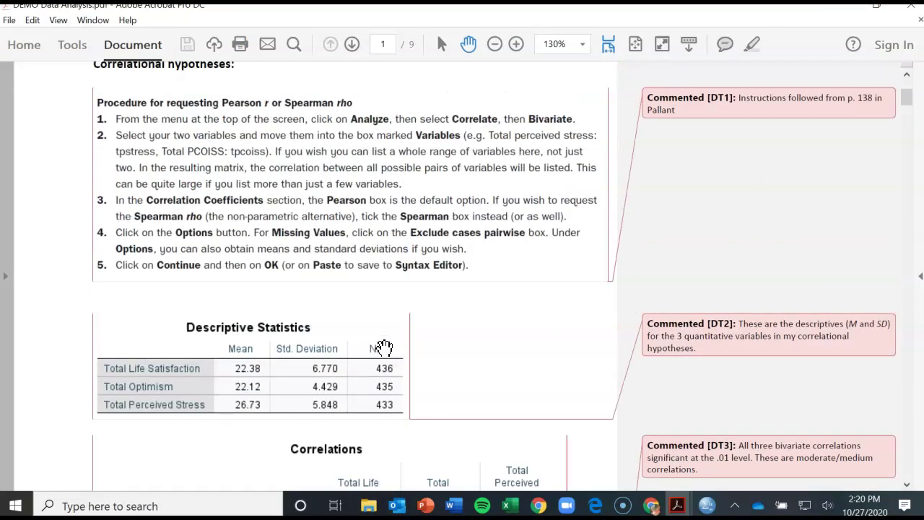
Examine the annotated descriptive statistics and the circled coefficients and significance level in the PDF's correlation matrix.
scroll(383, 348, "down", 6)
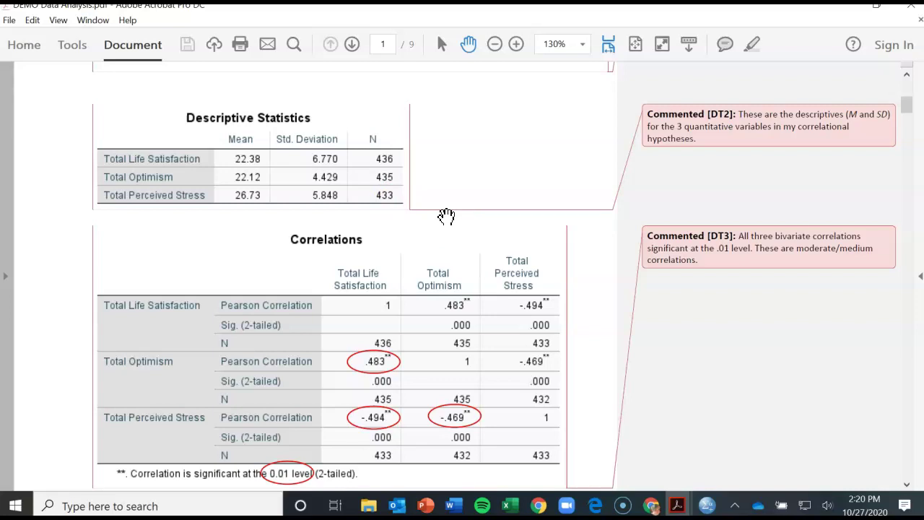
scroll(445, 216, "down", 1)
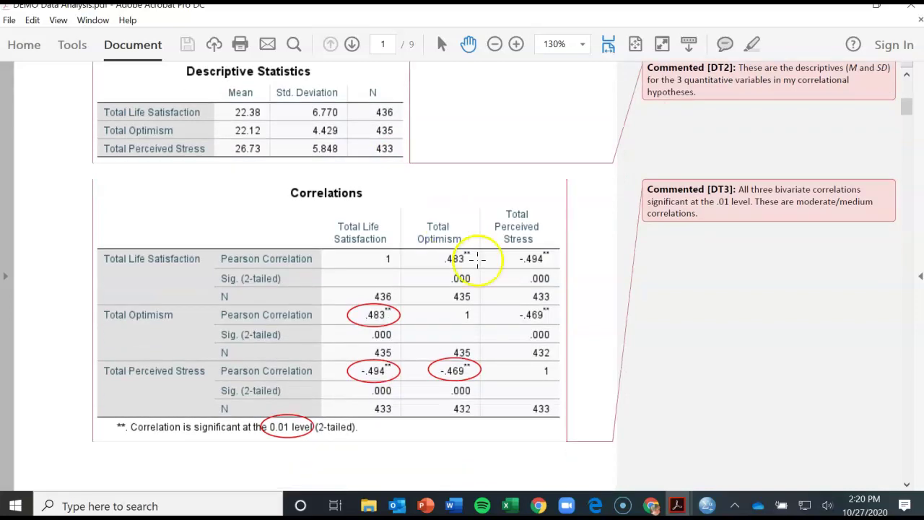
scroll(527, 303, "down", 1)
scroll(528, 307, "down", 1)
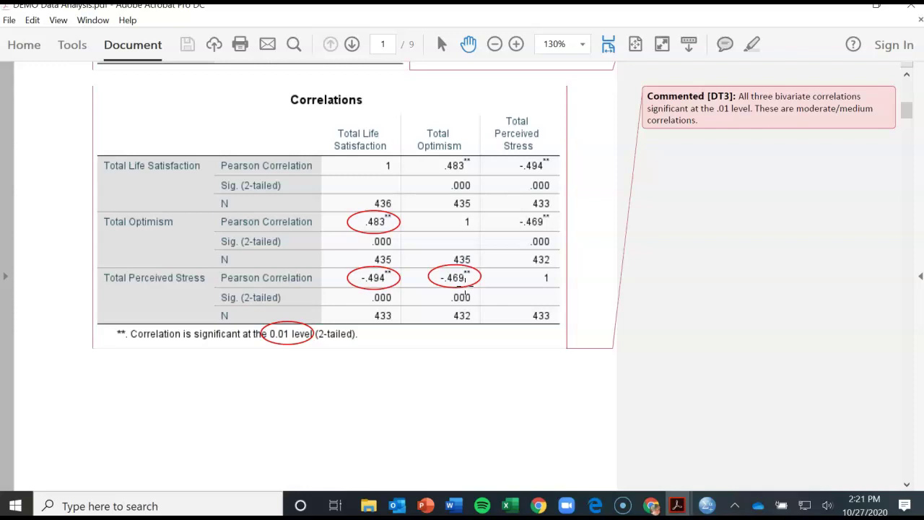
scroll(463, 286, "down", 1)
scroll(467, 288, "up", 1)
Compare the circled correlations with the small, medium and large r guidelines on page 2 of the PDF.
scroll(470, 287, "down", 12)
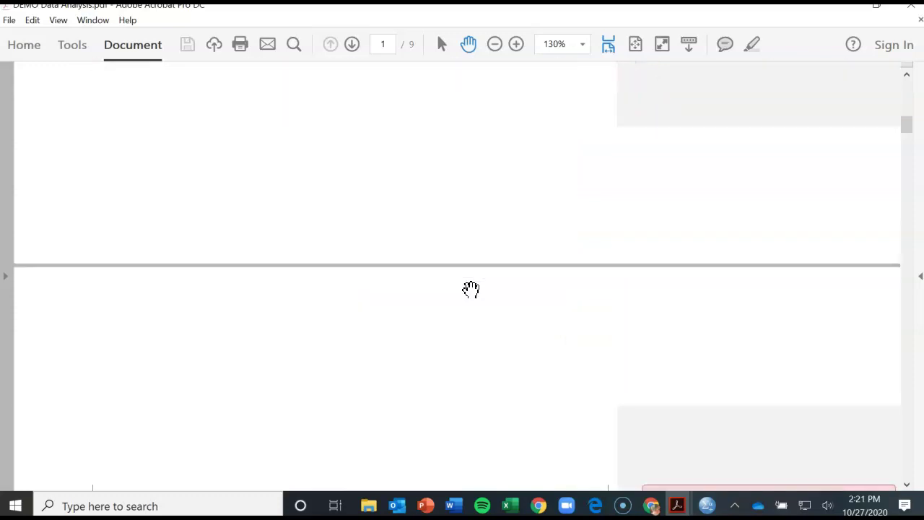
scroll(471, 289, "down", 3)
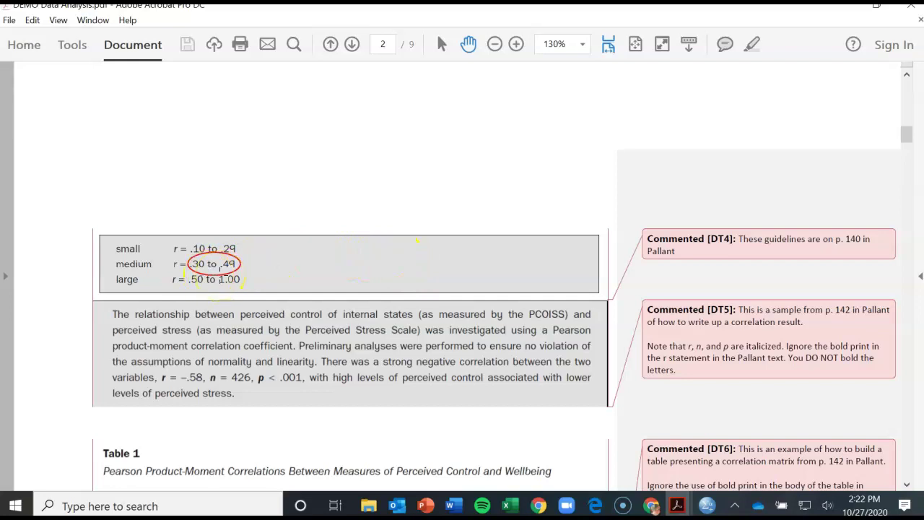
scroll(377, 277, "up", 10)
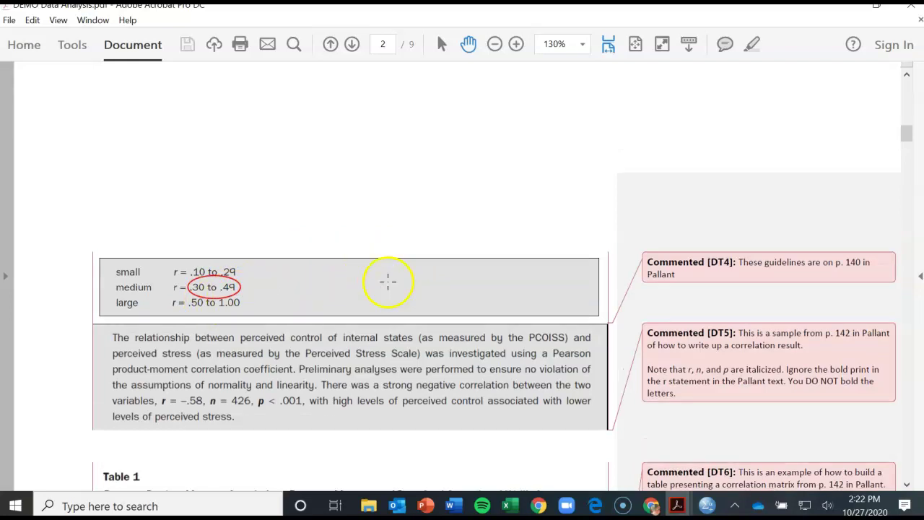
scroll(407, 284, "up", 3)
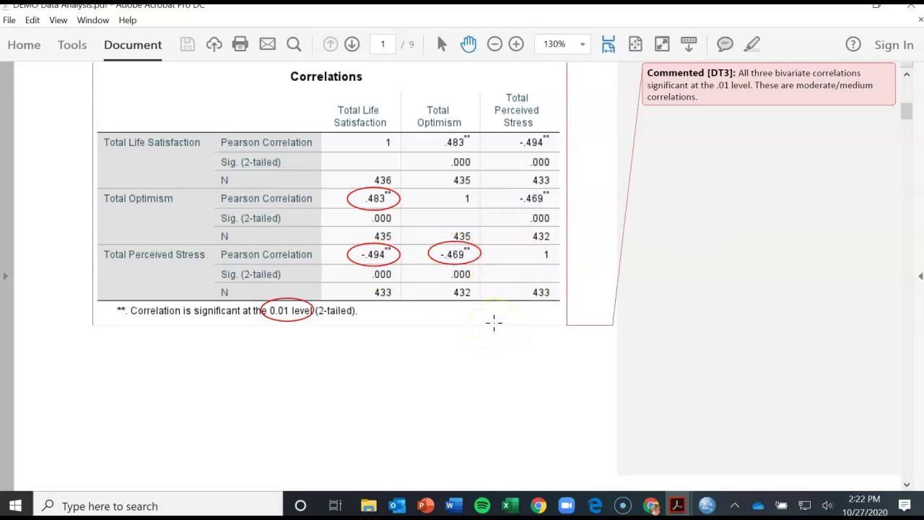
scroll(492, 321, "down", 10)
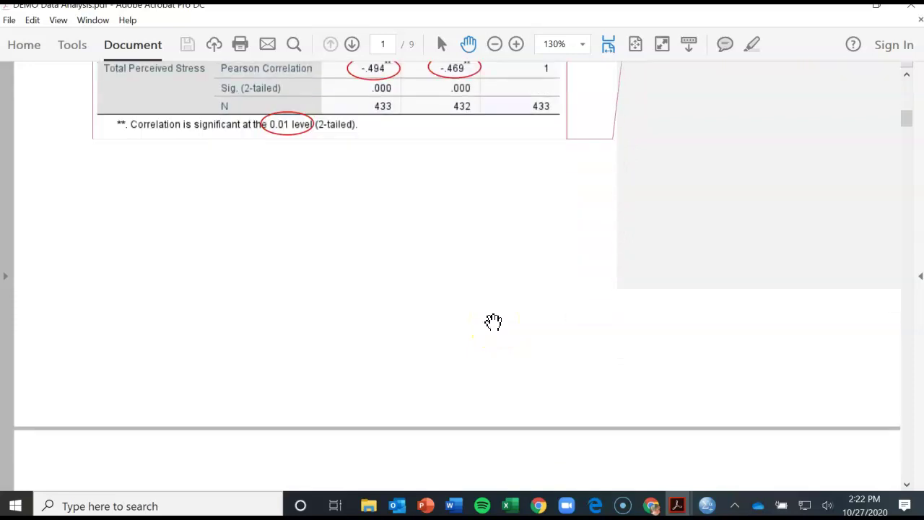
scroll(493, 321, "down", 1)
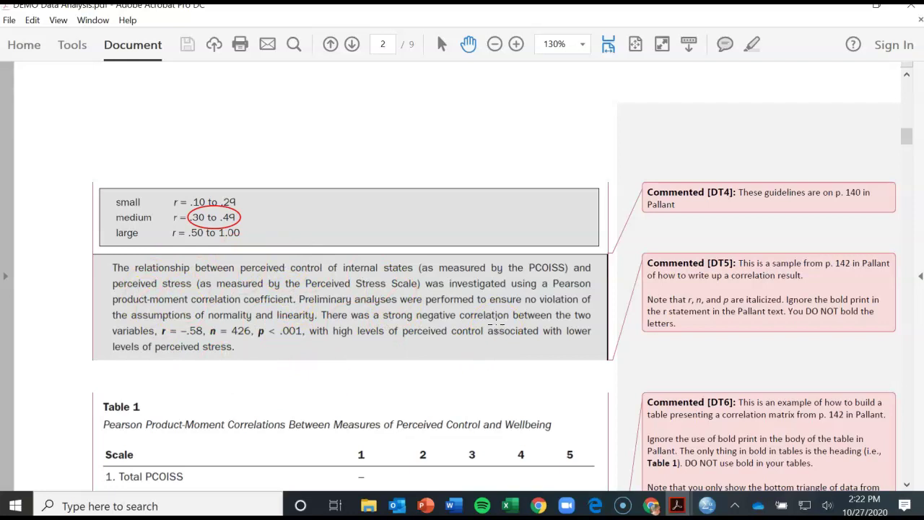
Review the sample correlation write-up and the Table 1 correlation matrix example with their formatting comments.
scroll(423, 367, "down", 1)
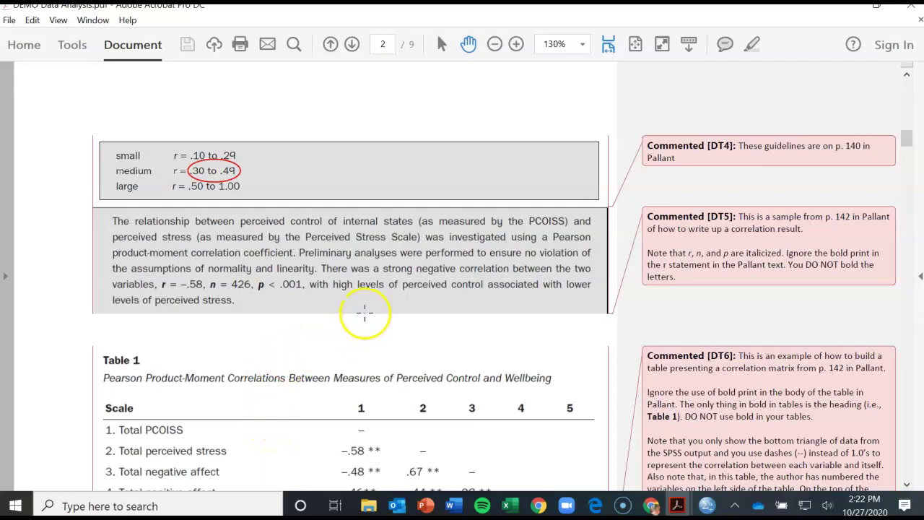
scroll(365, 311, "down", 2)
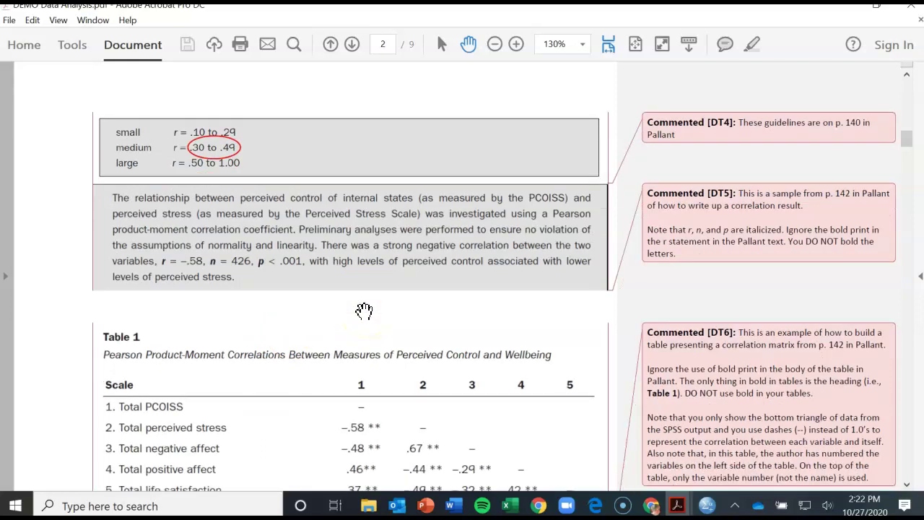
scroll(363, 310, "down", 1)
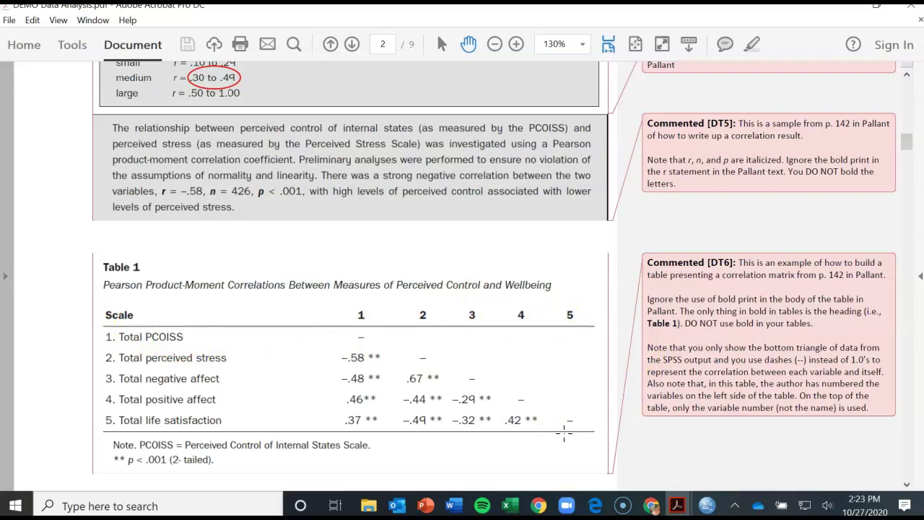
scroll(564, 431, "down", 1)
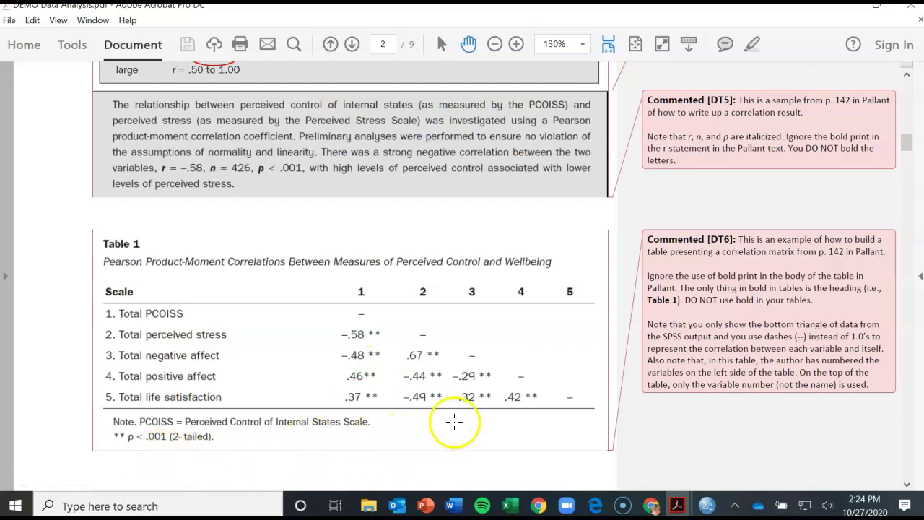
Revisit the circled coefficients in the page 1 correlation matrix and compare their layout with the sample Table 1 on page 2.
scroll(461, 412, "up", 10)
scroll(466, 413, "up", 10)
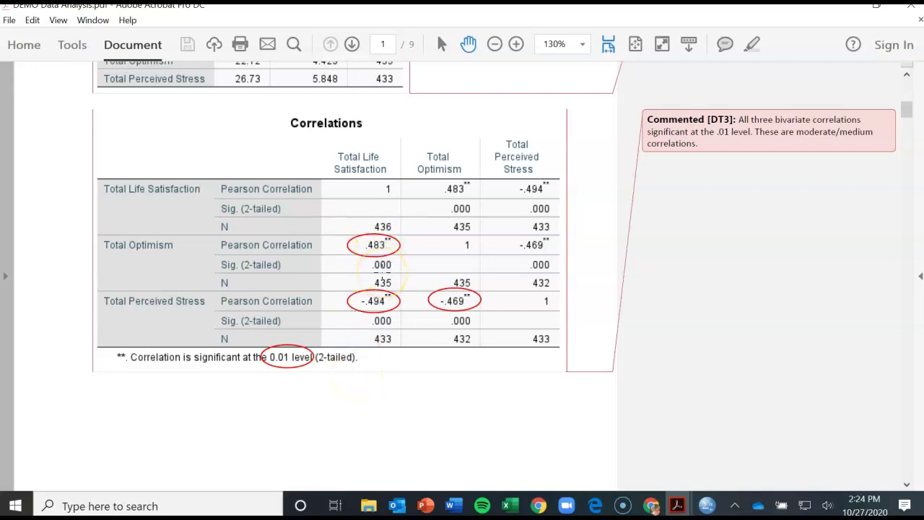
scroll(282, 344, "down", 3)
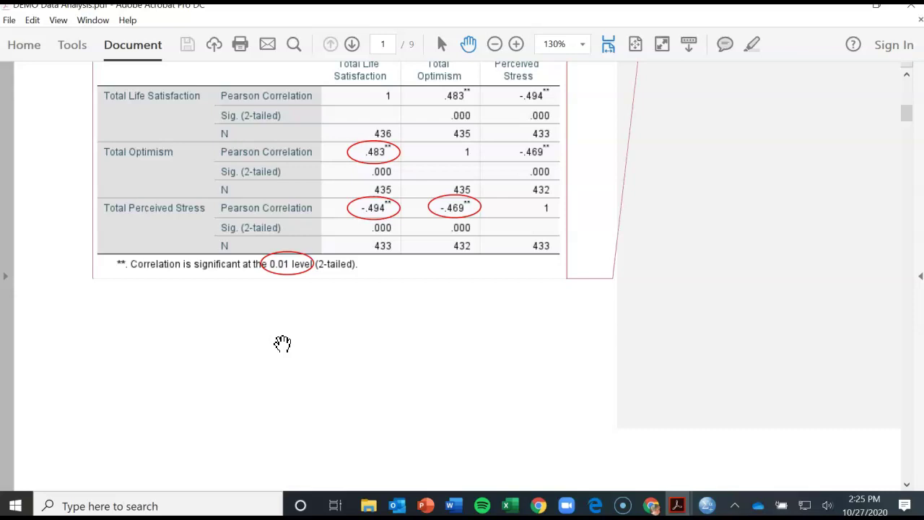
scroll(282, 342, "down", 12)
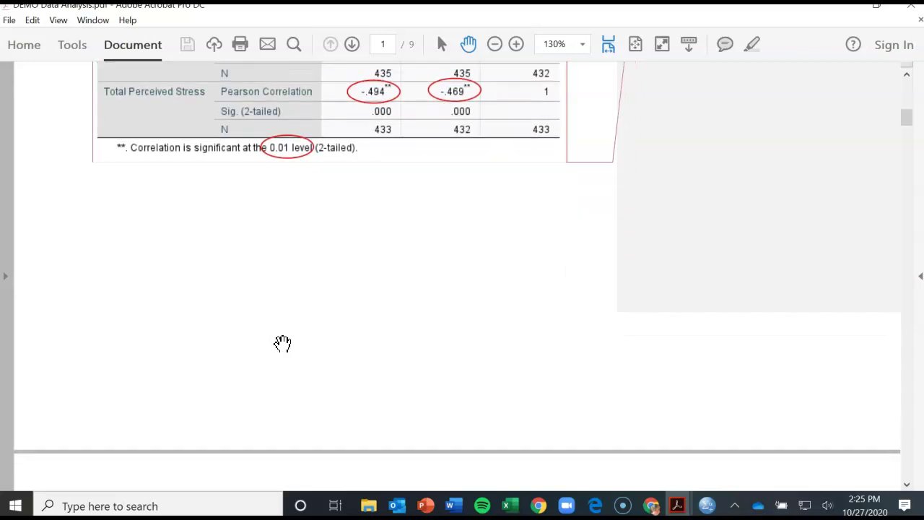
scroll(282, 343, "down", 10)
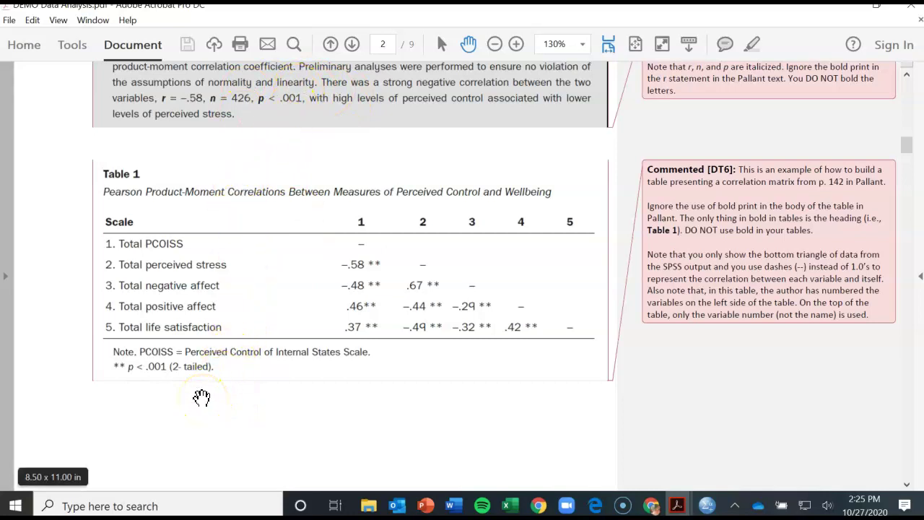
Go to the section on hypotheses comparing groups defined by age on page 3 of the PDF.
left_click(231, 391)
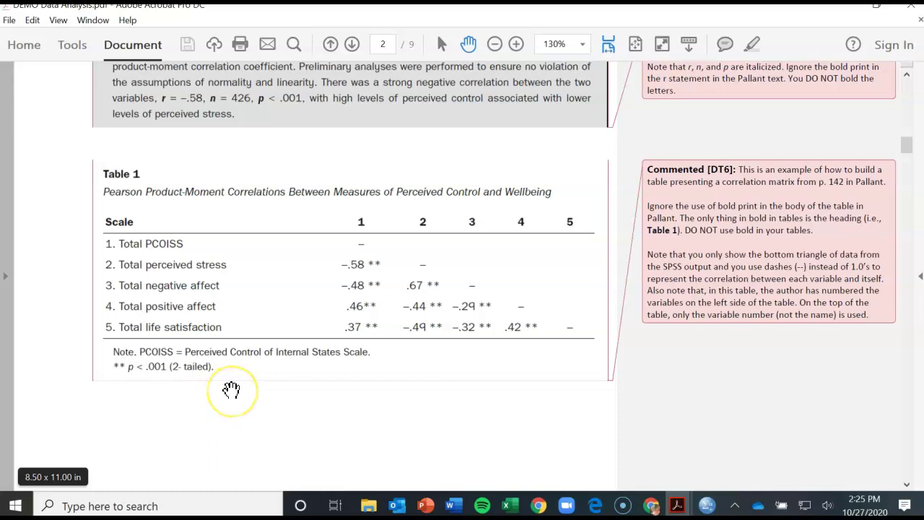
scroll(231, 390, "down", 10)
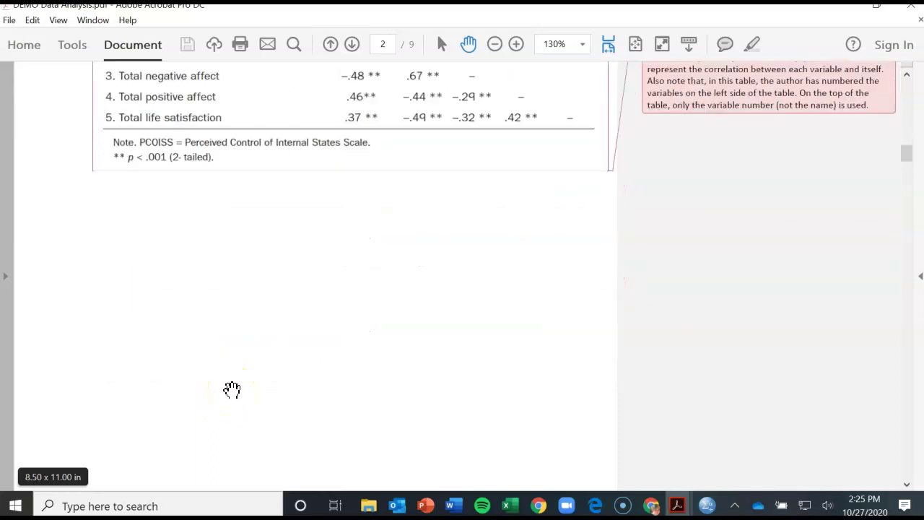
scroll(231, 390, "down", 5)
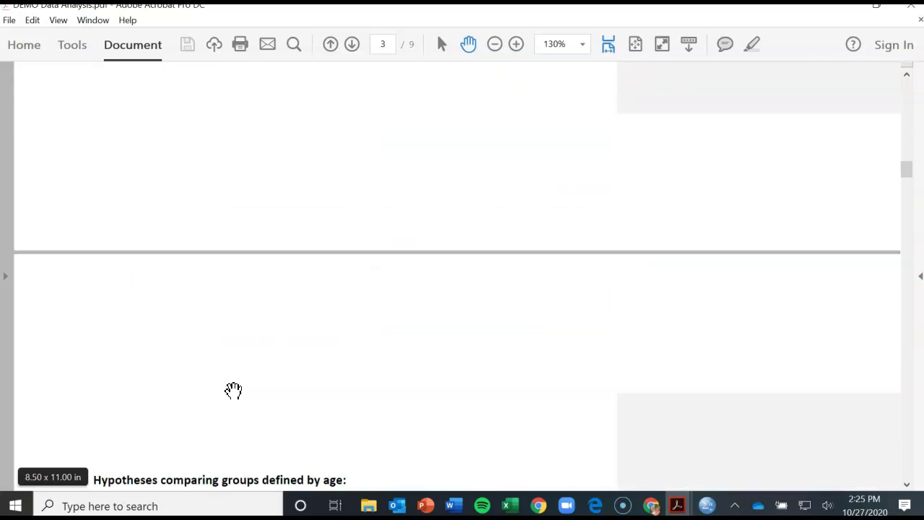
scroll(233, 389, "down", 8)
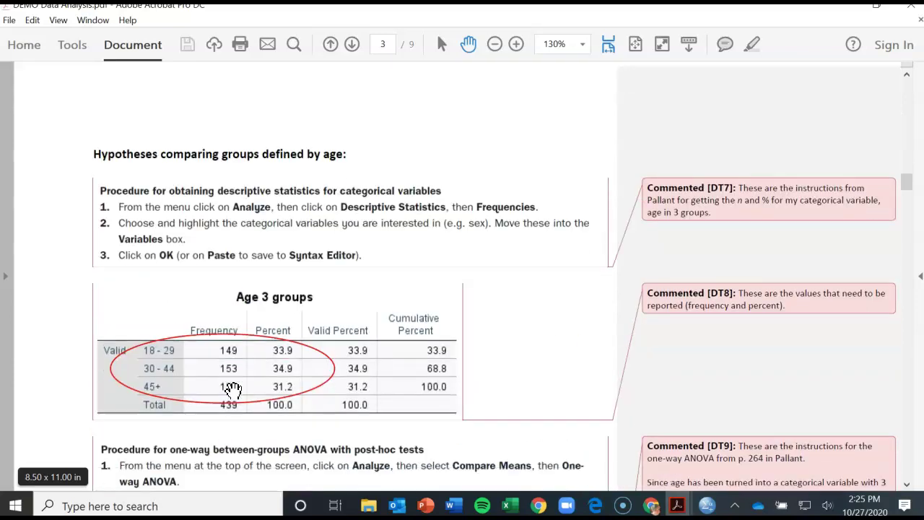